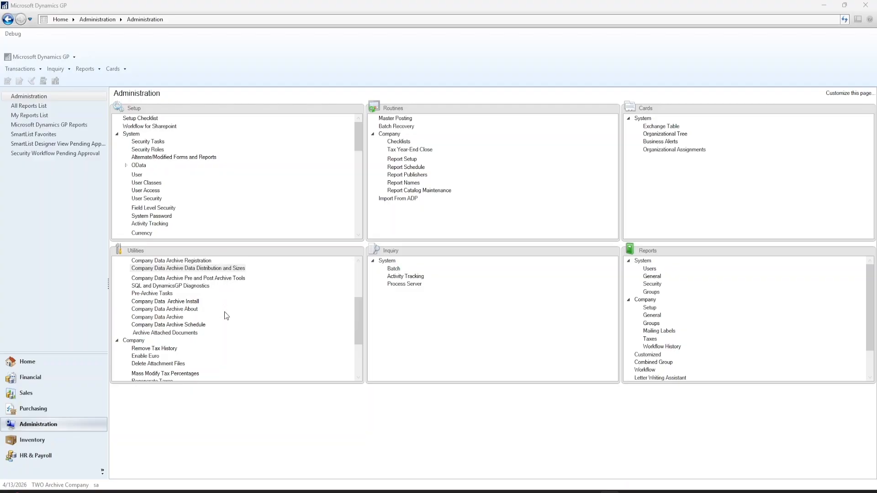
Open the Company Data Archive utility to set up an archive from Fabrikam, Inc. to TWO Archive Company.
click(162, 319)
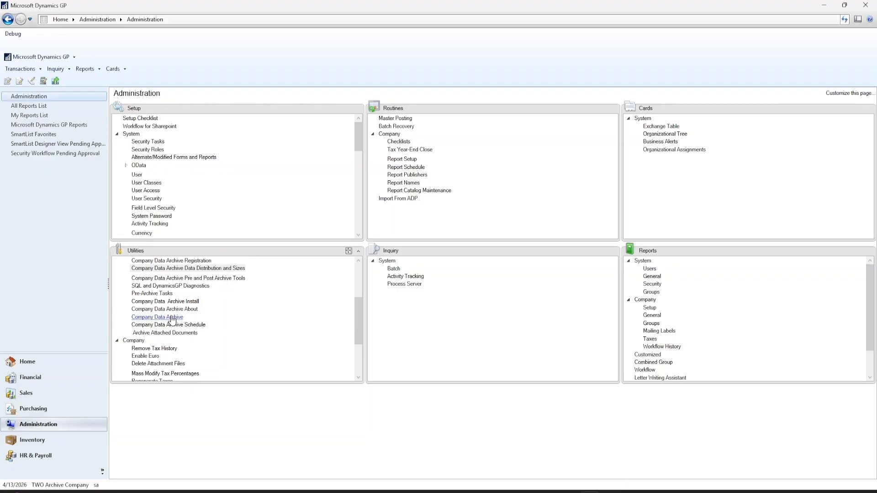
click(172, 318)
drag(407, 111, 437, 94)
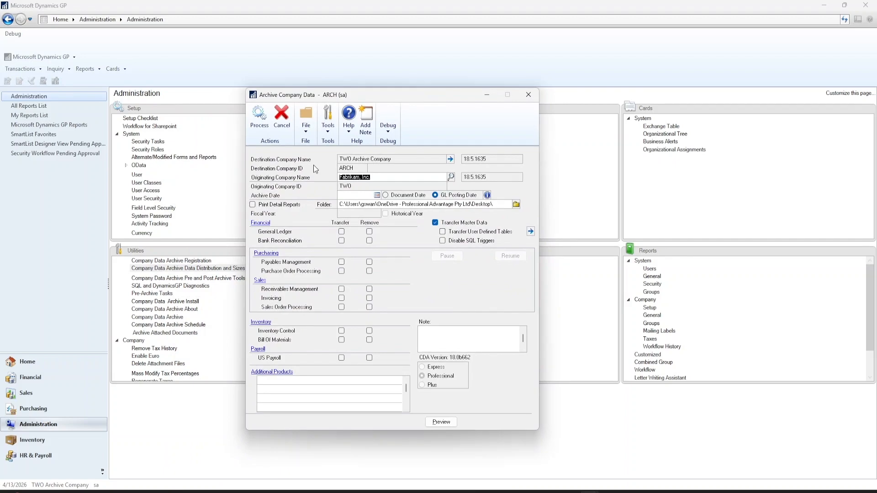
click(379, 177)
Examine the archive log of TWO Archive Company, checking the dates and modules of each past archive run.
click(450, 159)
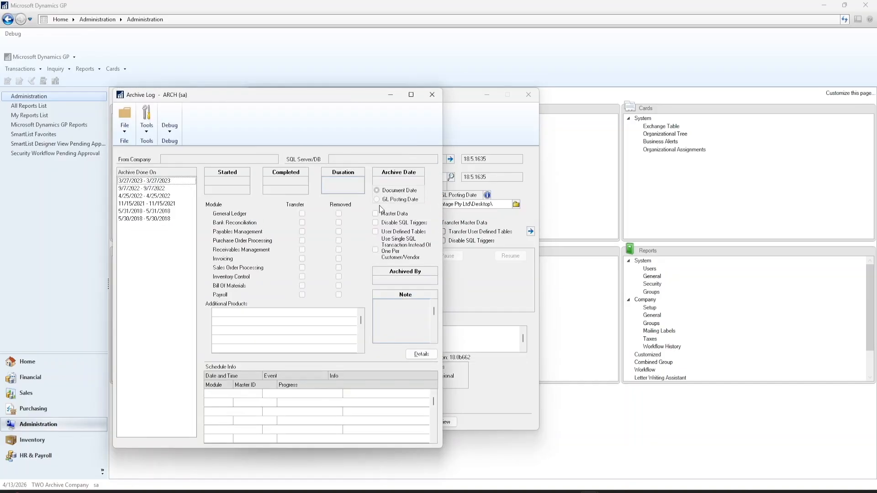
click(433, 96)
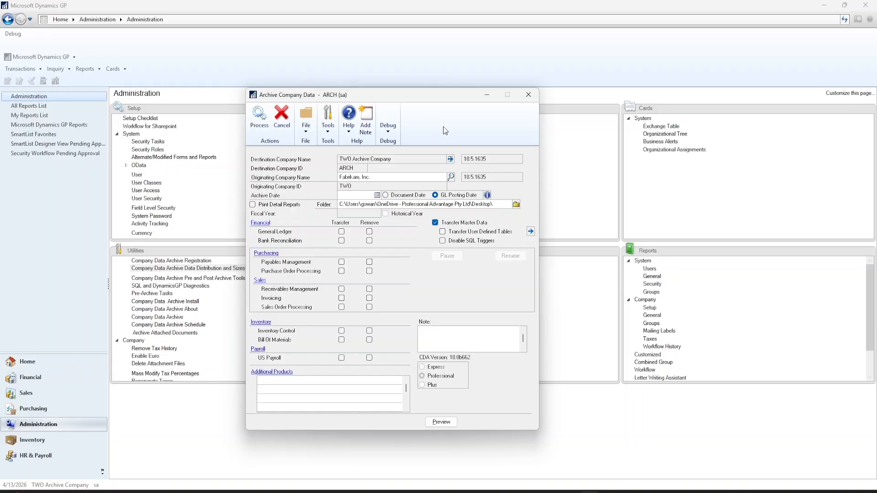
click(451, 159)
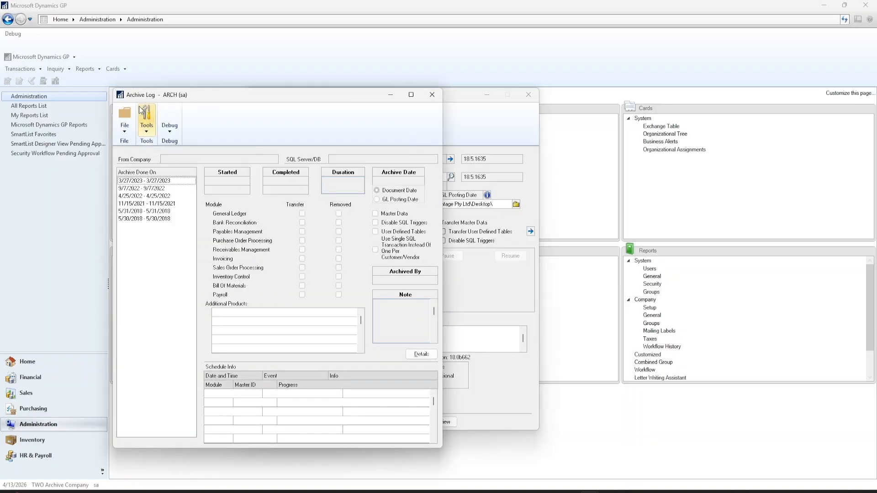
click(159, 181)
click(162, 189)
click(163, 197)
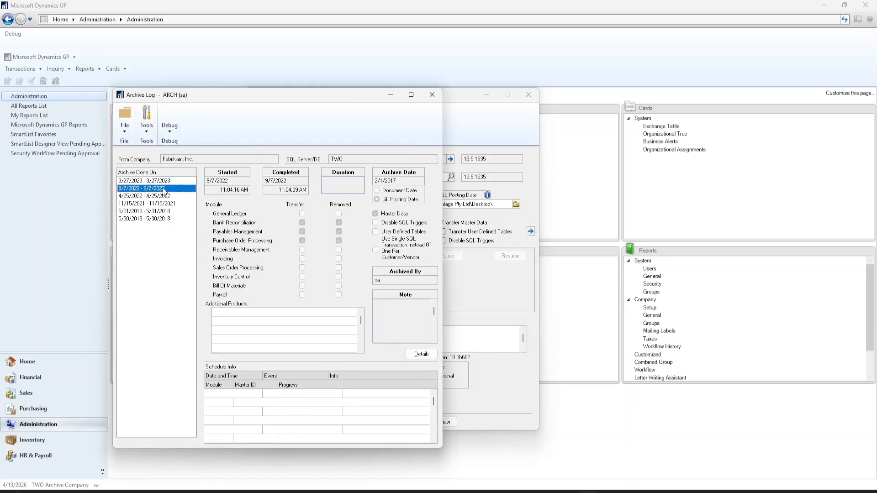
click(165, 203)
click(167, 211)
click(168, 219)
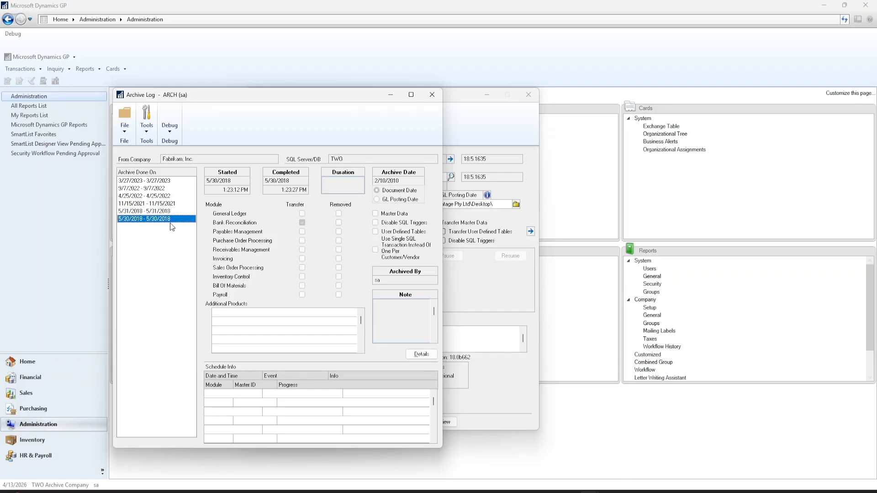
click(432, 95)
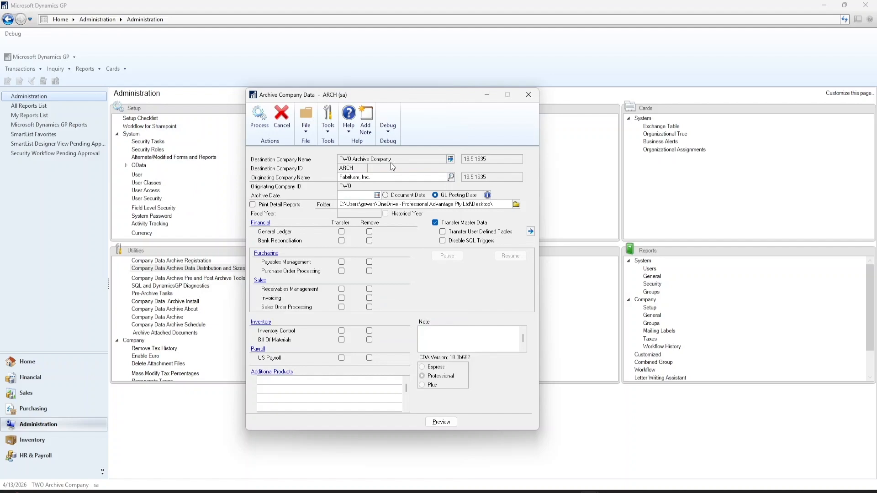
Check the originating company choices, set the archive date to 12/31/2013 and base it on the GL posting date.
click(451, 177)
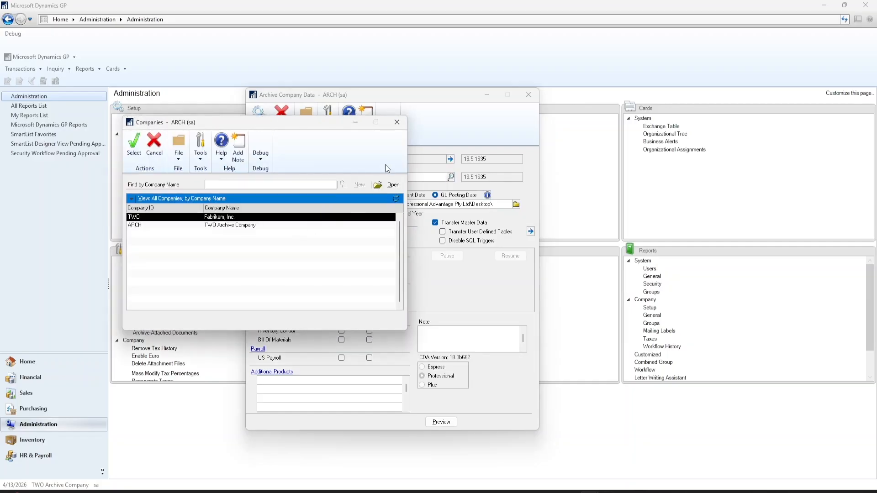
click(397, 123)
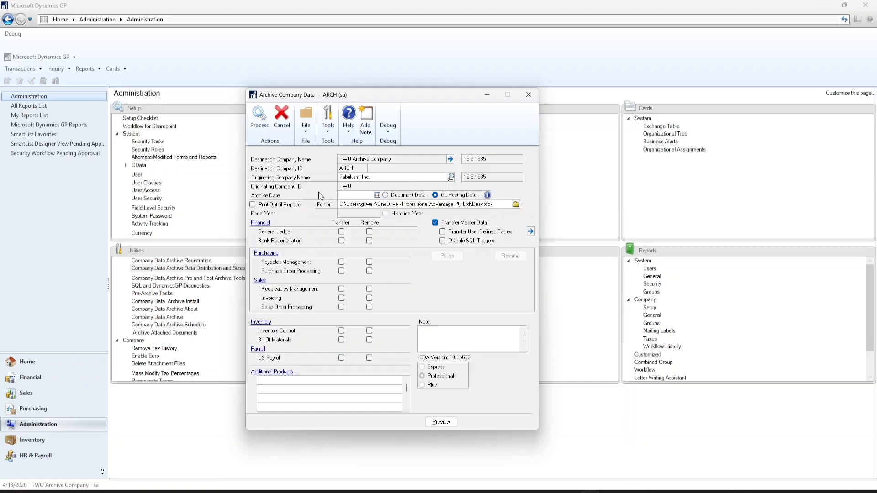
click(366, 195)
text(12312013)
key(Tab)
click(438, 279)
click(400, 195)
click(447, 196)
Switch the Print Detail Reports option on and back off.
click(284, 206)
click(292, 205)
click(396, 255)
Try transfer and removal selections for Purchase Order Processing and Payables Management, including removing payables without transferring them.
click(341, 271)
click(369, 271)
click(369, 271)
click(369, 271)
click(342, 263)
click(370, 262)
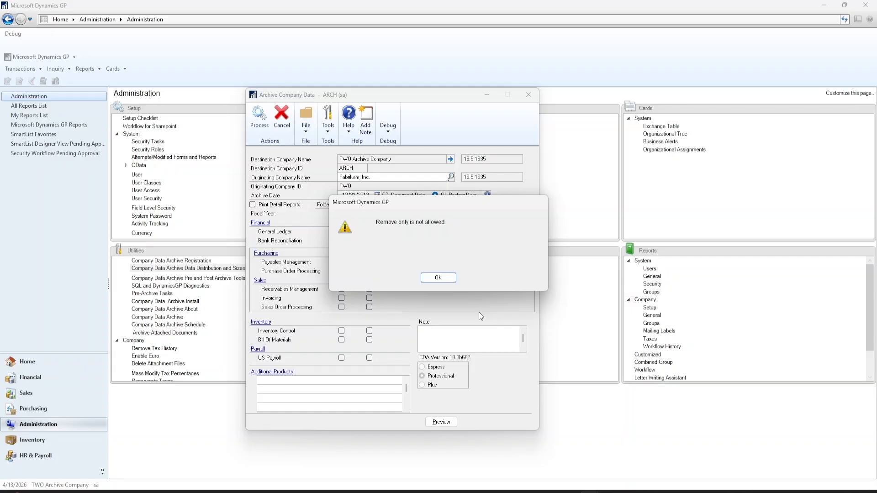
key(Return)
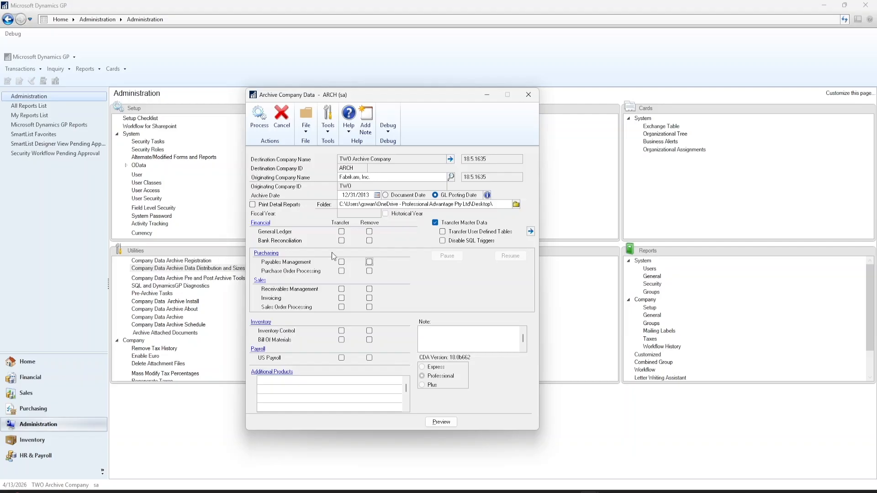
click(369, 262)
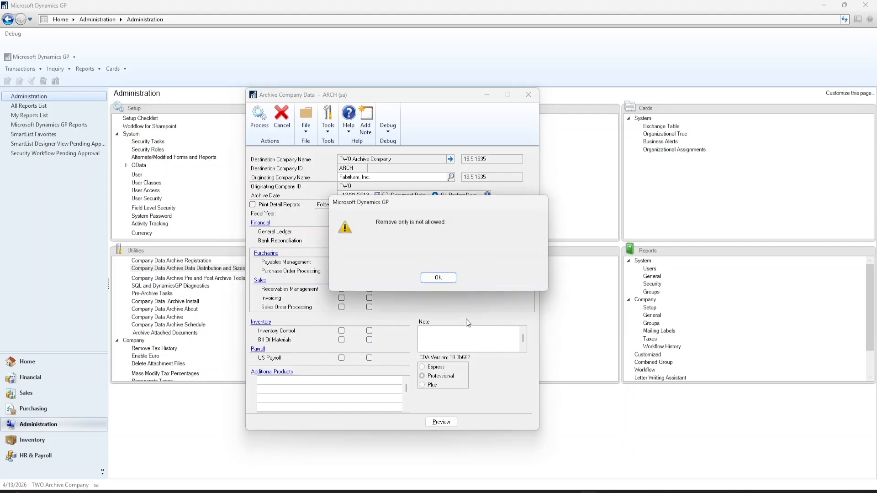
click(446, 278)
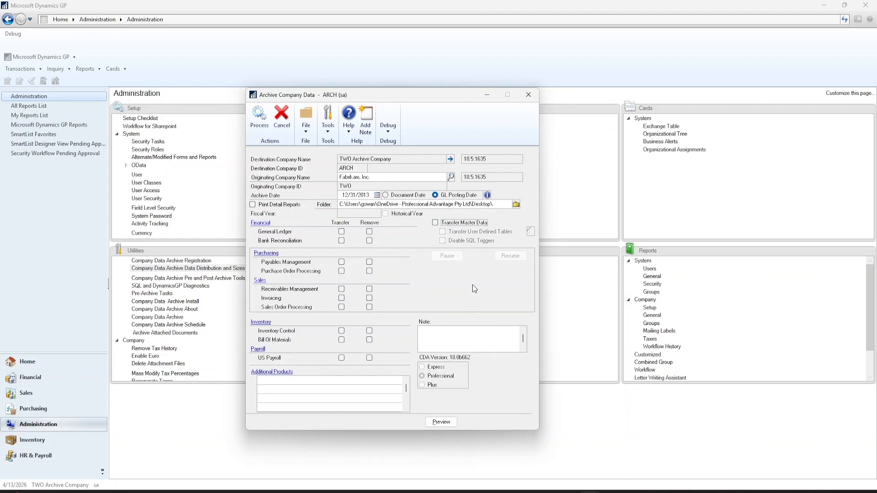
Enable the transfer of master data together with user-defined tables for the archive.
click(484, 224)
click(474, 223)
click(474, 223)
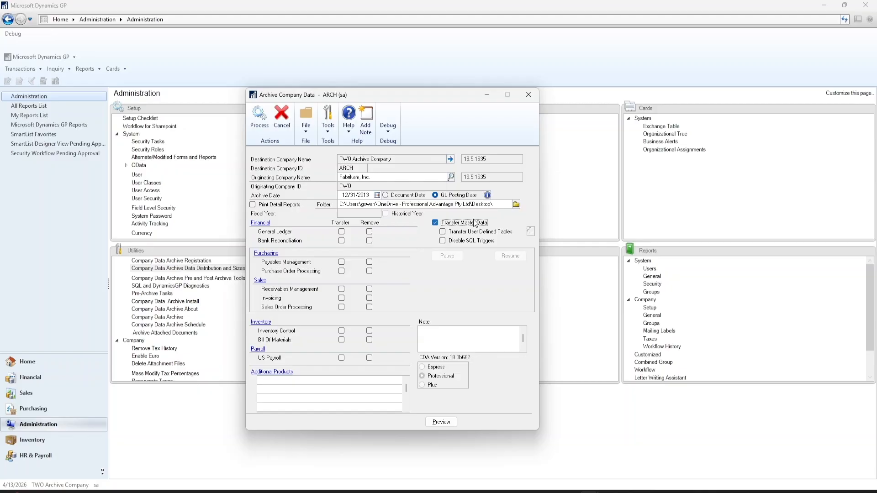
click(444, 233)
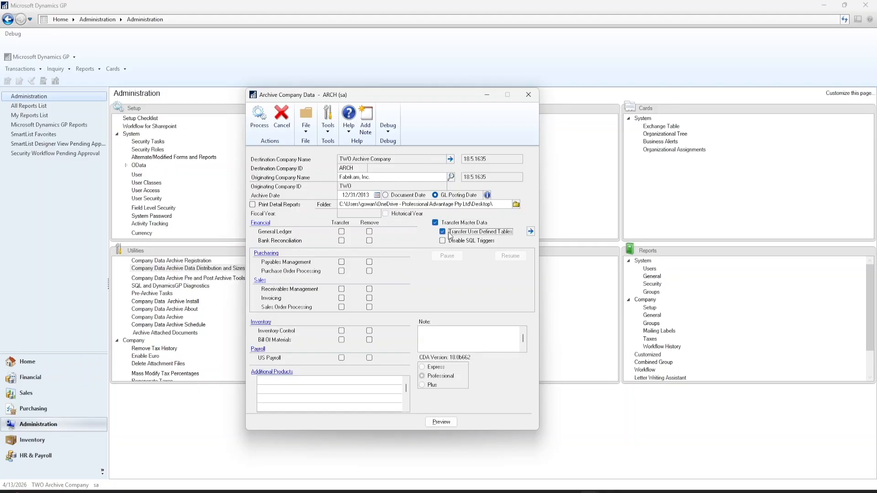
Review the list of additional user-defined tables to archive and the wildcard instructions.
click(529, 231)
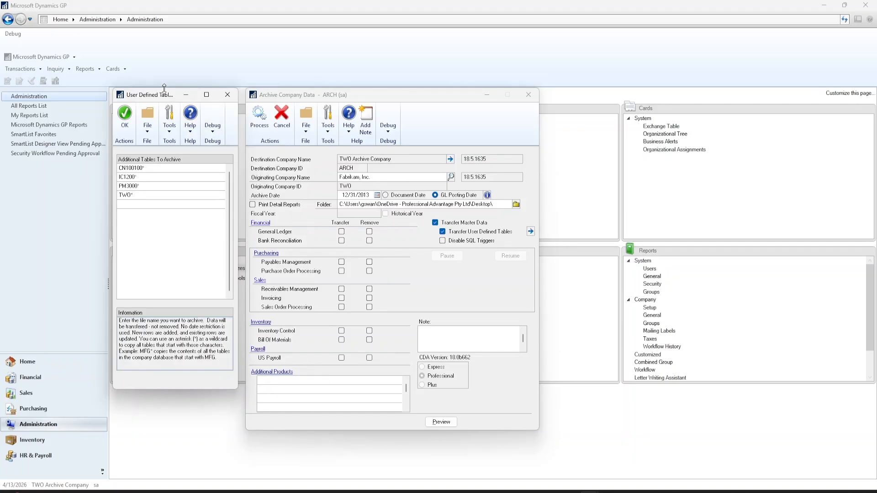
drag(162, 95, 169, 94)
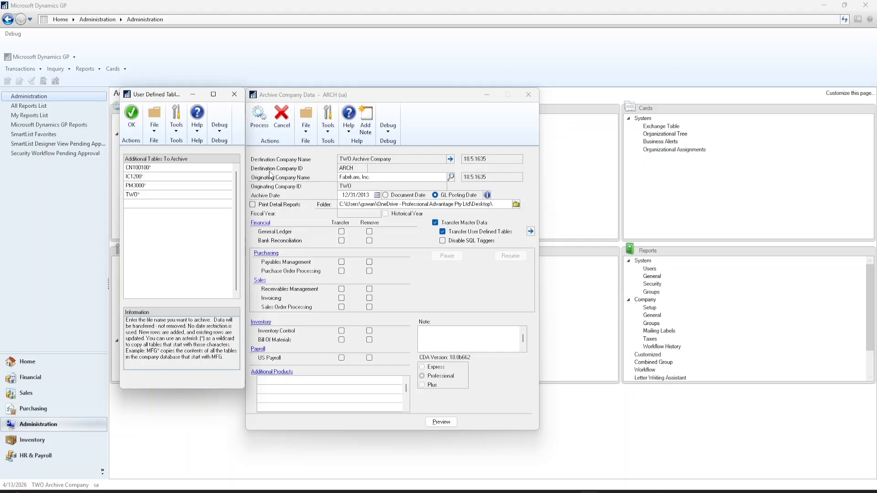
click(234, 94)
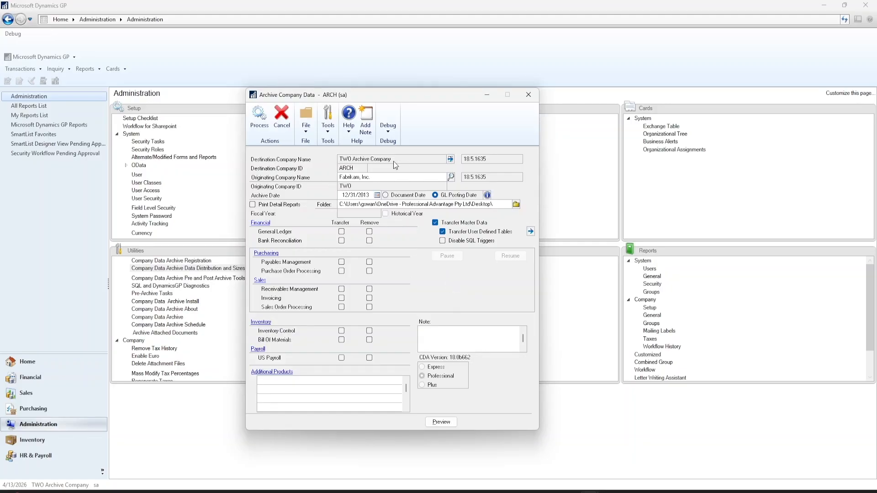
Inspect the 11/15/2021 run in the archive log, including its file-level details of transferred and removed records.
click(450, 158)
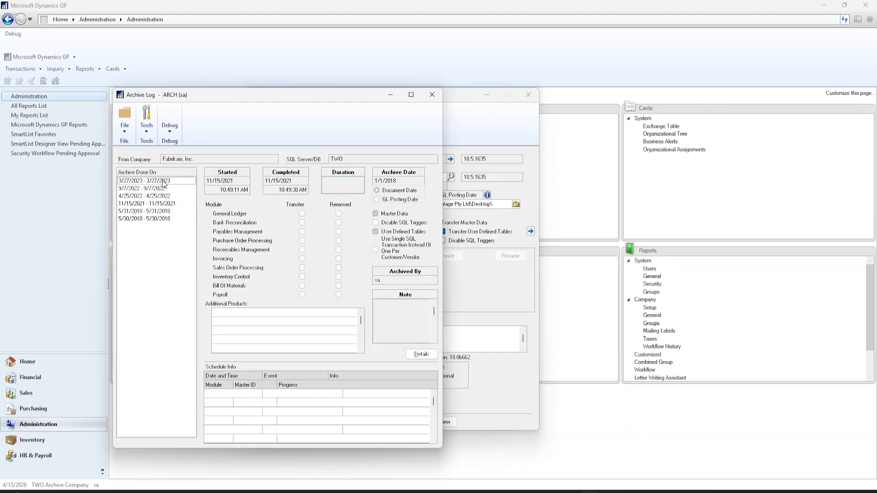
click(163, 204)
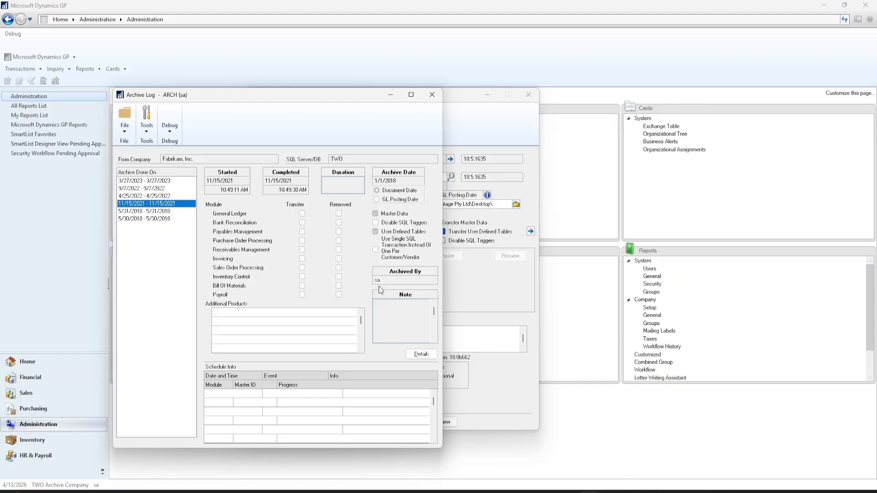
click(417, 353)
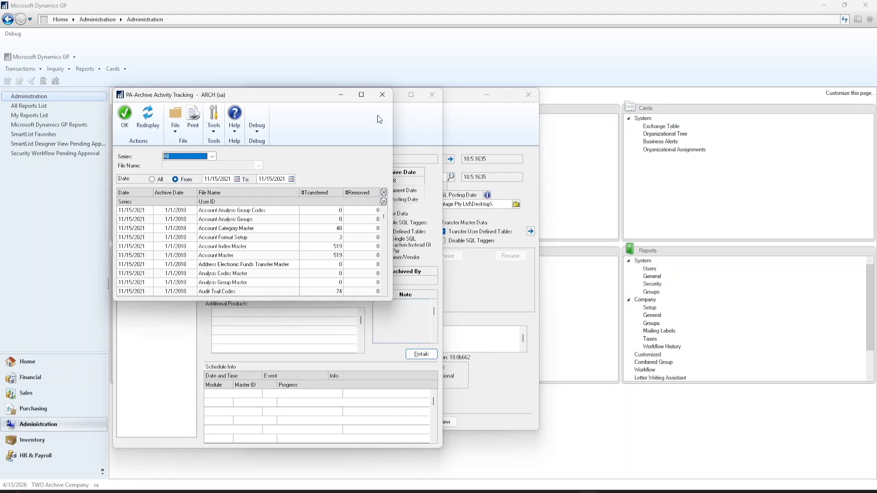
click(382, 94)
click(432, 95)
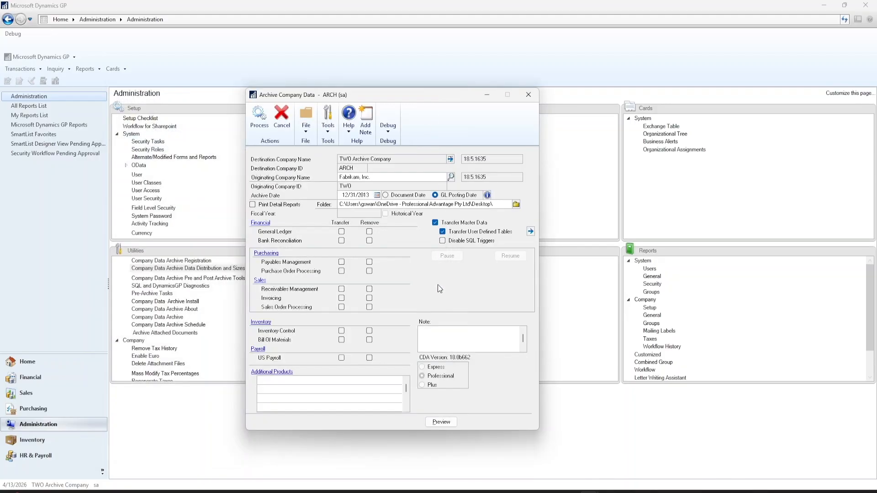
Leave the archive setup, open Company Data Archive Registration and toggle the Allow Remove without Transferring option.
click(535, 95)
click(183, 261)
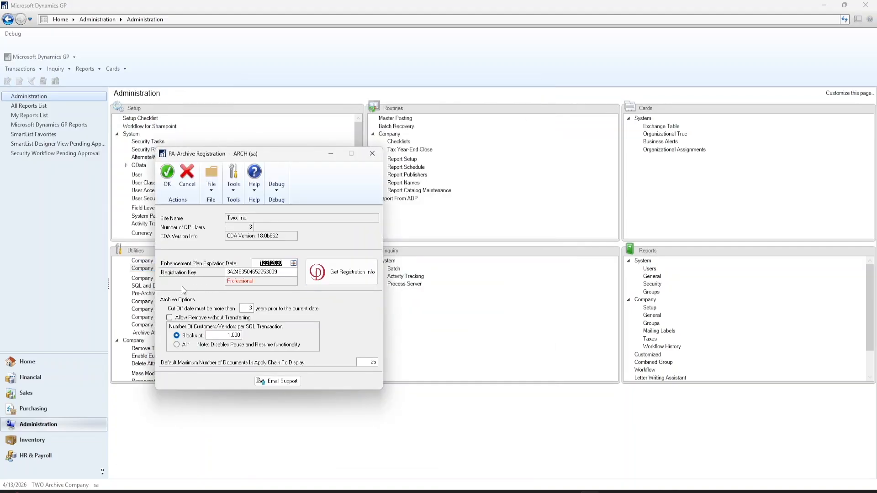
click(180, 320)
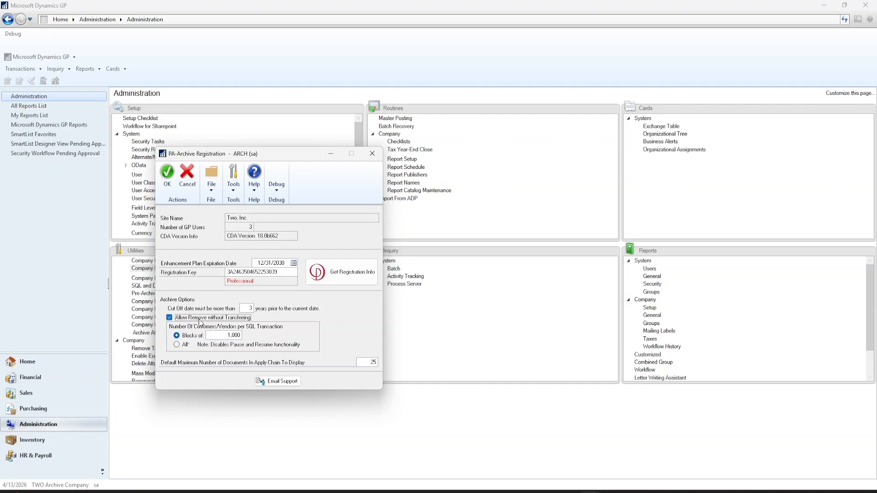
click(200, 322)
Set the cut-off limit to 5 years and the customers/vendors per SQL transaction to blocks of 25, and close the registration window.
click(246, 309)
text(5)
double_click(233, 336)
text(25)
click(373, 156)
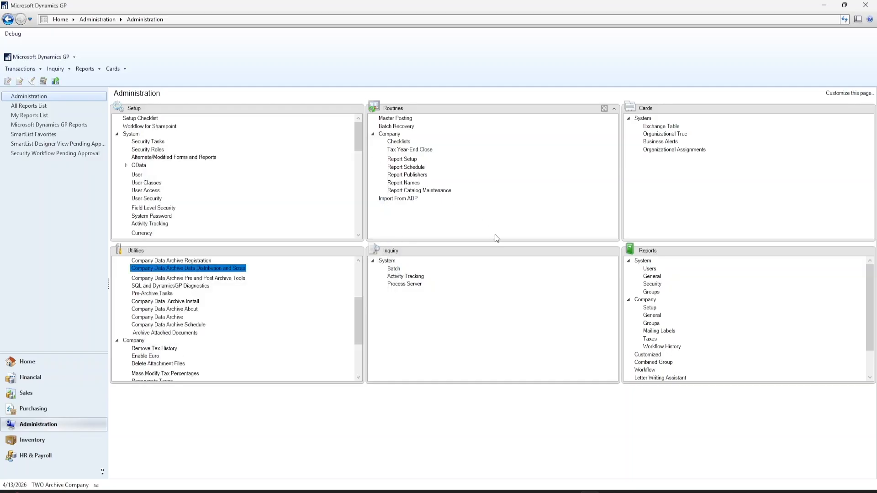